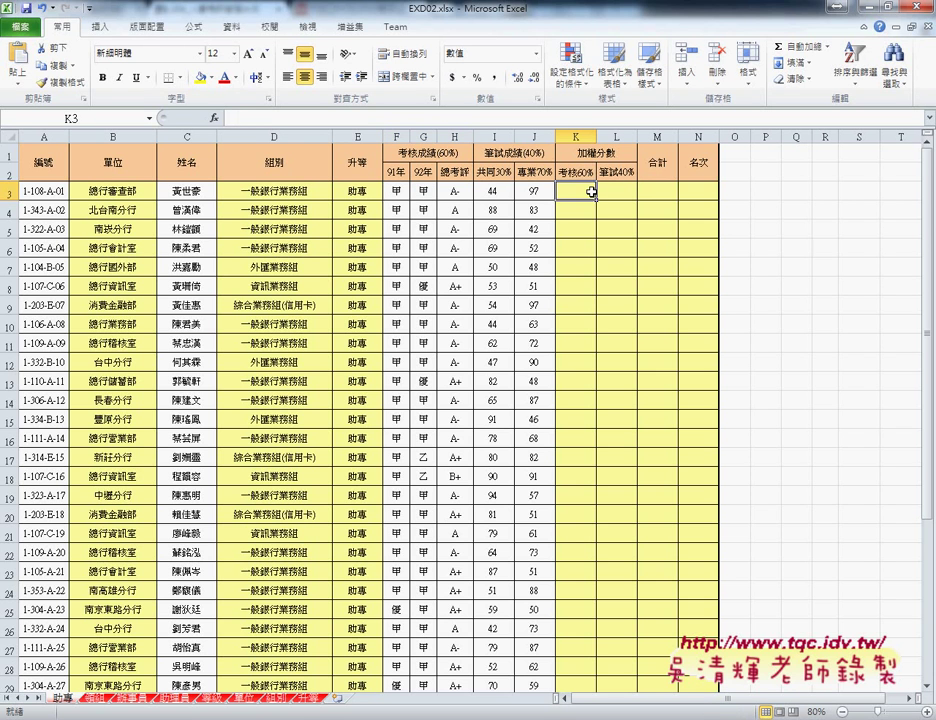
# Annotate the 考核60% cell K3 and the row-3 grades and test scores, then clear the annotations.
pyautogui.click(577, 172)
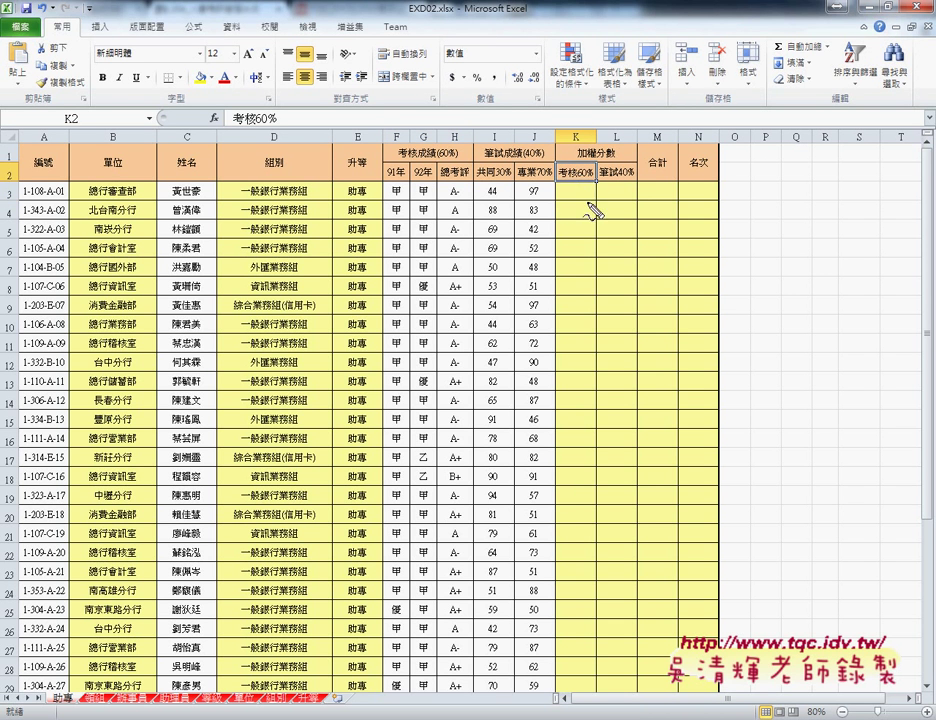
pyautogui.moveTo(590, 202)
pyautogui.mouseDown()
pyautogui.moveTo(556, 204)
pyautogui.moveTo(596, 200)
pyautogui.mouseUp()
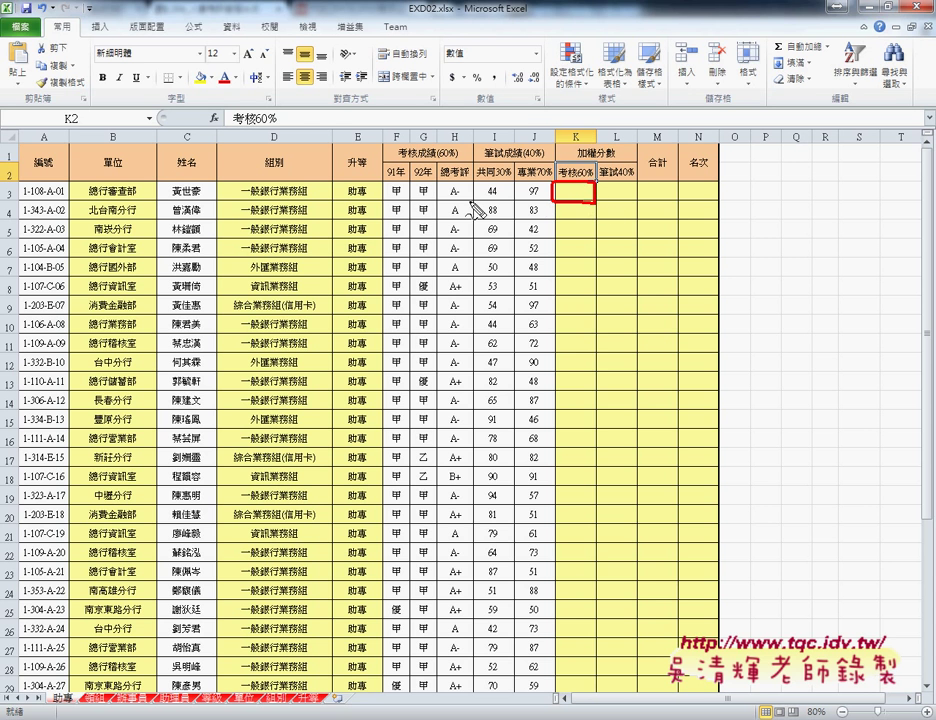
pyautogui.moveTo(457, 207)
pyautogui.mouseDown()
pyautogui.moveTo(457, 188)
pyautogui.moveTo(568, 178)
pyautogui.mouseUp()
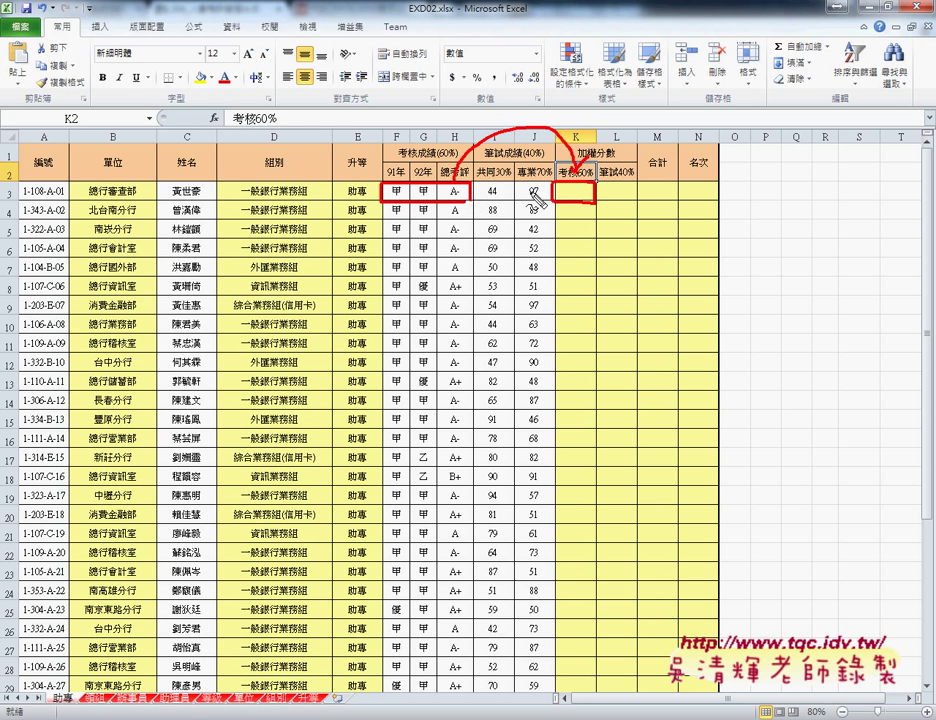
pyautogui.moveTo(606, 196); pyautogui.dragTo(631, 196)
pyautogui.moveTo(538, 184)
pyautogui.mouseDown()
pyautogui.moveTo(540, 200)
pyautogui.moveTo(620, 200)
pyautogui.mouseUp()
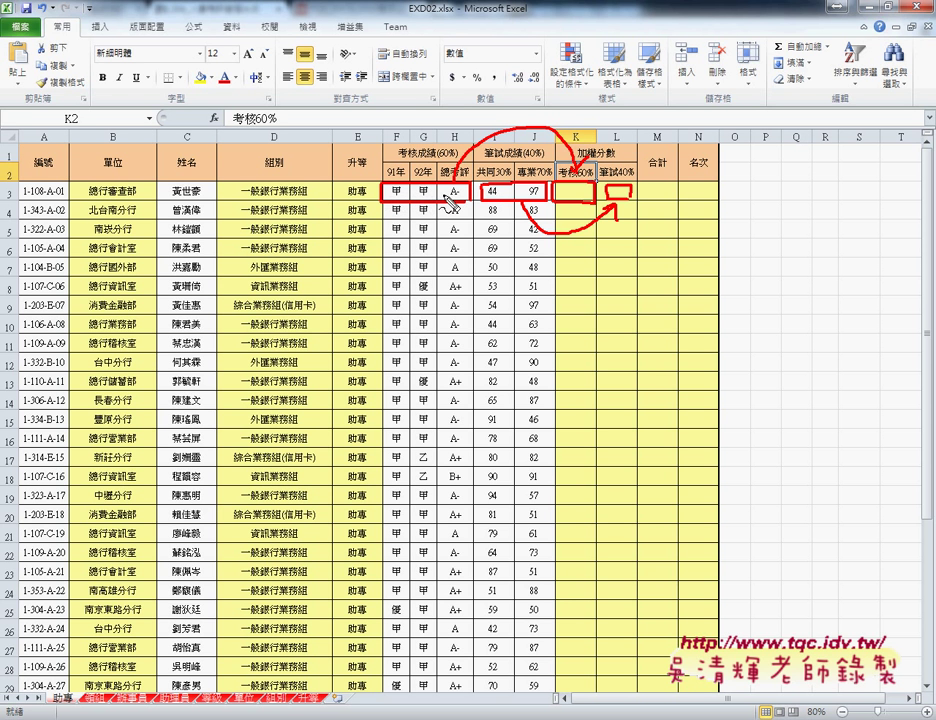
pyautogui.moveTo(408, 205); pyautogui.dragTo(398, 196)
pyautogui.press('Escape')
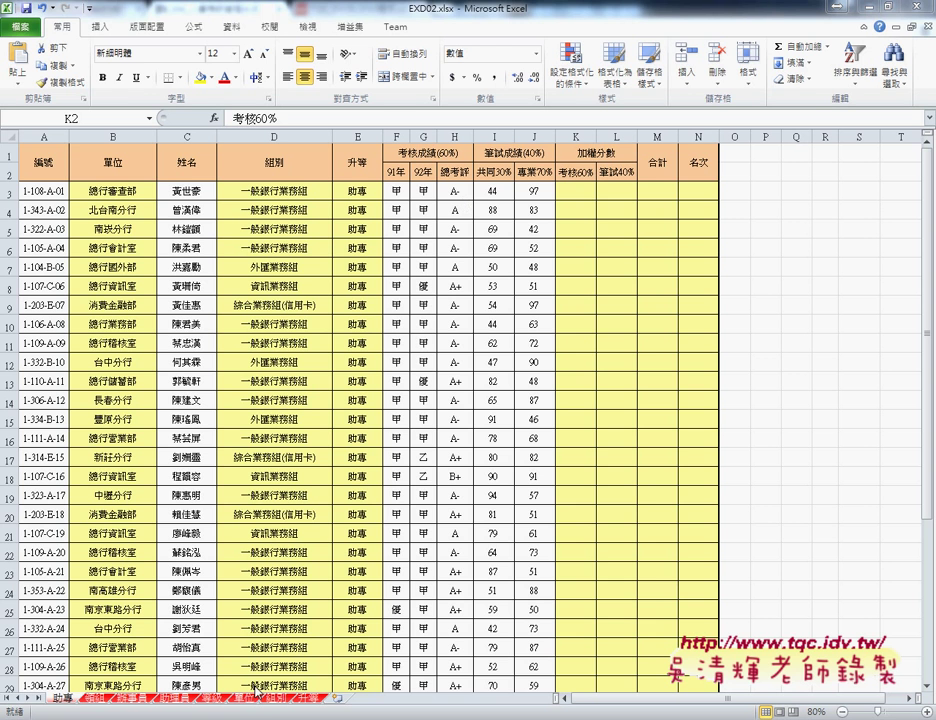
# Review the 考績 (A2:A4) and 考評 (D2:D7) grade tables on the 等級 sheet, then return to 助專.
pyautogui.click(309, 700)
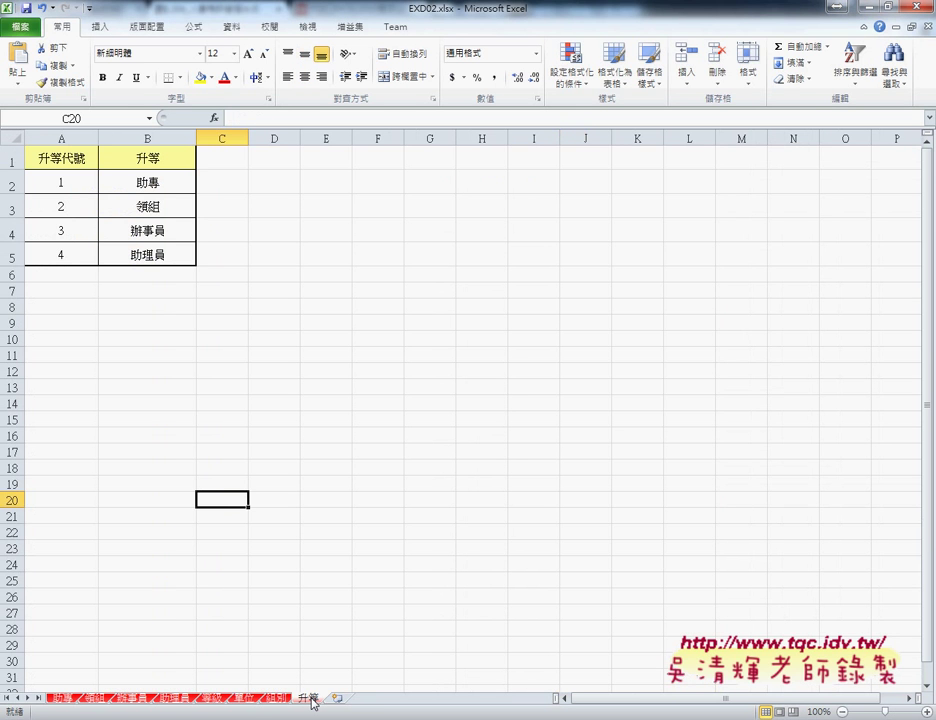
pyautogui.click(222, 701)
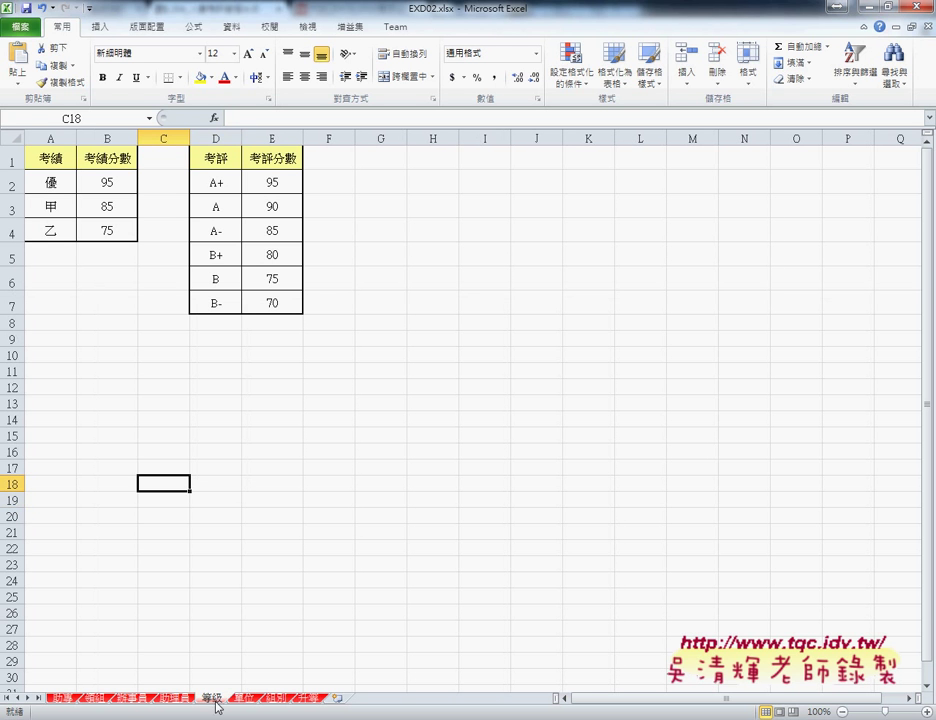
pyautogui.click(50, 160)
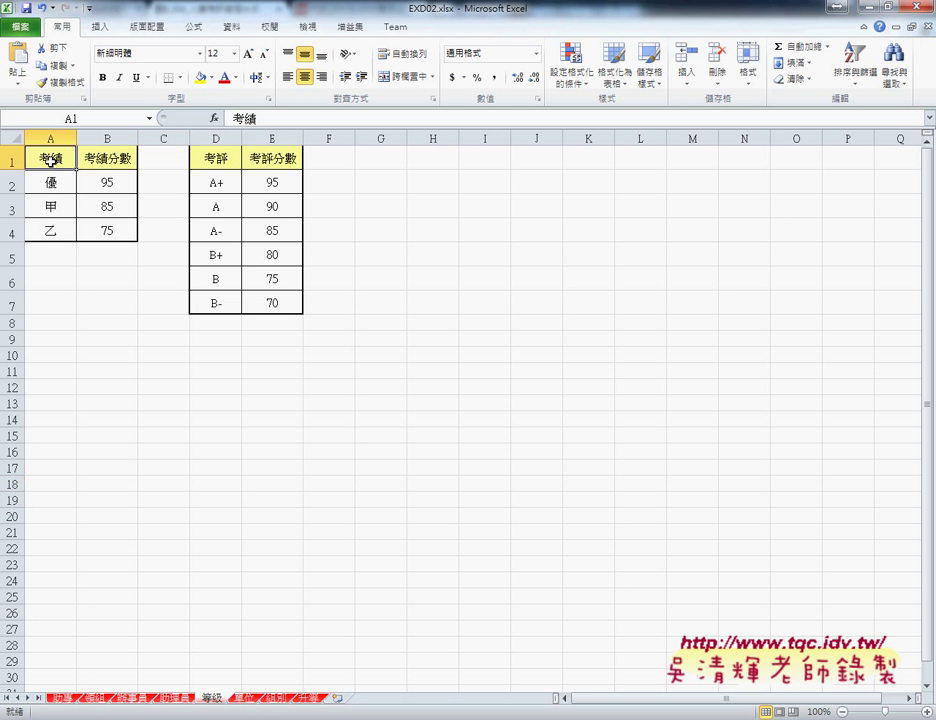
pyautogui.moveTo(56, 183); pyautogui.dragTo(60, 235)
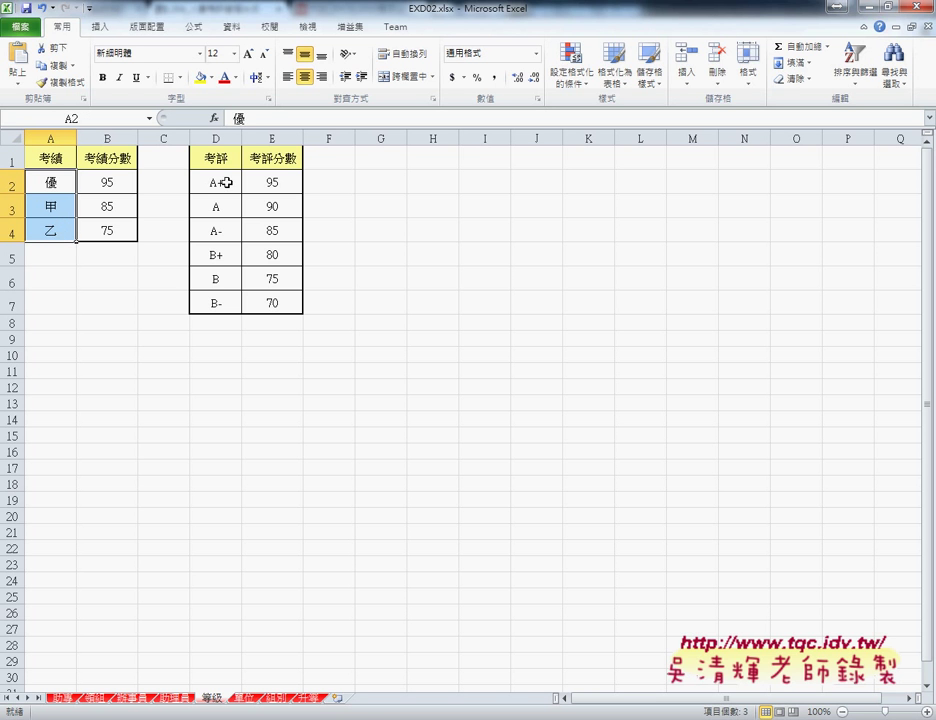
pyautogui.moveTo(236, 182); pyautogui.dragTo(237, 313)
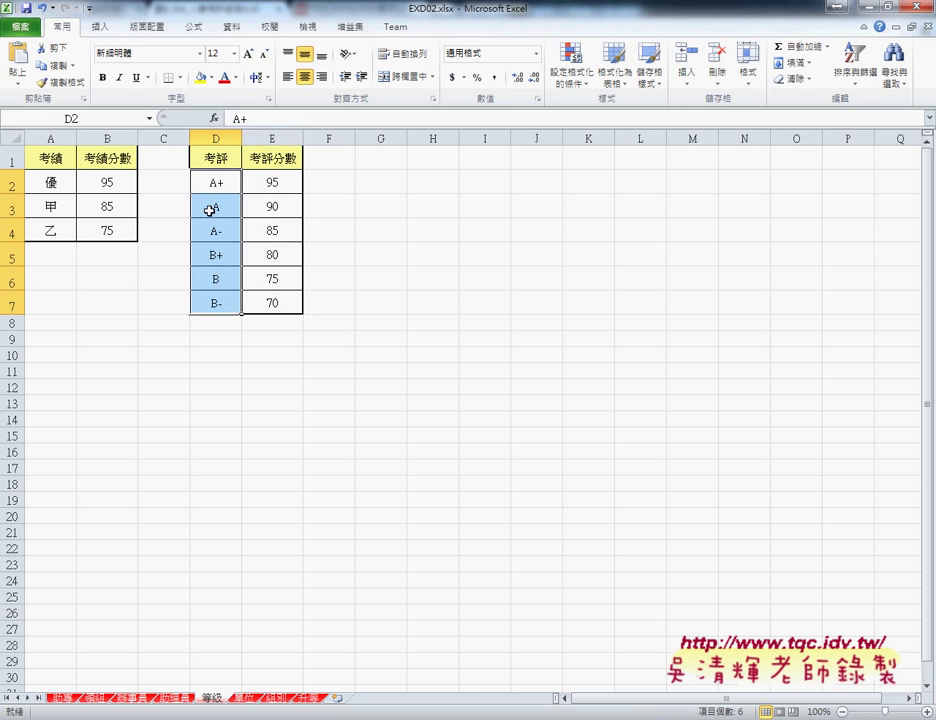
pyautogui.click(48, 158)
pyautogui.click(203, 157)
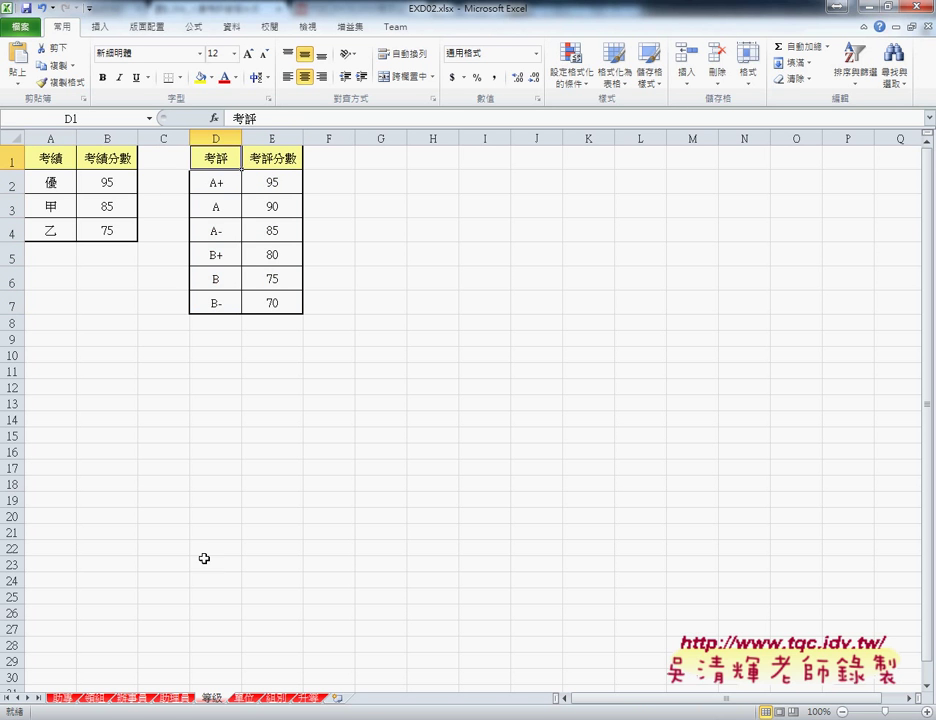
pyautogui.click(62, 698)
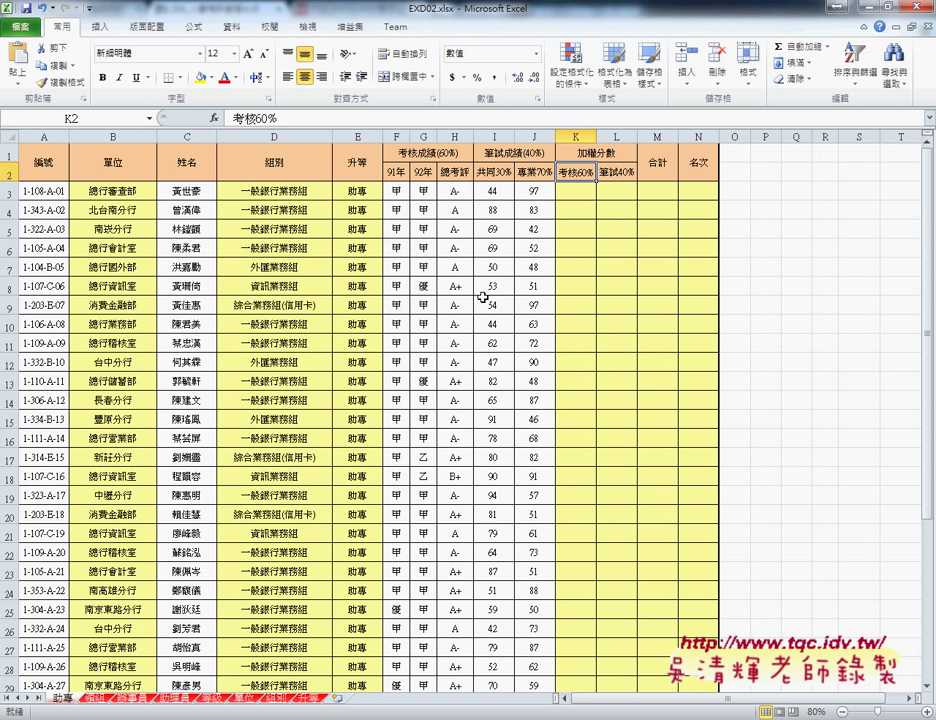
# Insert a VLOOKUP function into K3 and open its Function Arguments dialog.
pyautogui.click(567, 195)
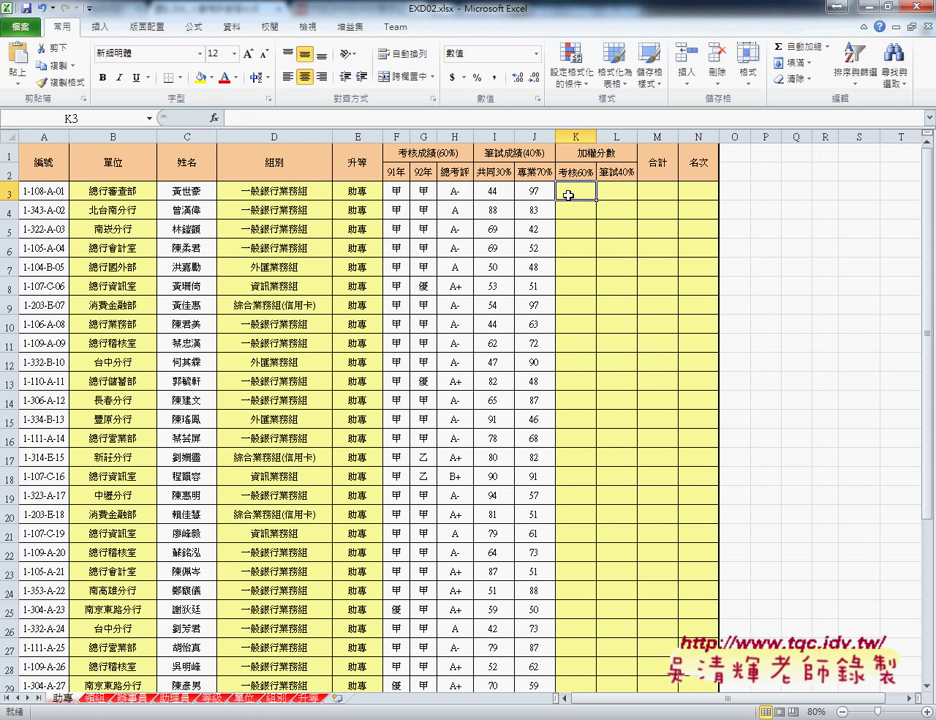
pyautogui.click(215, 118)
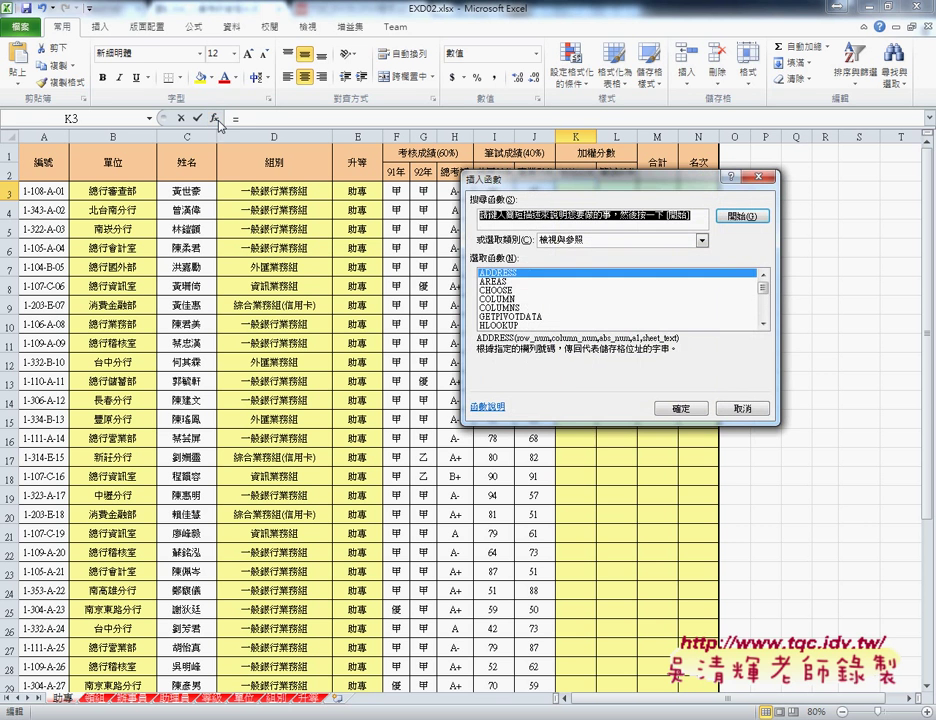
pyautogui.scroll(-4, 761, 299)
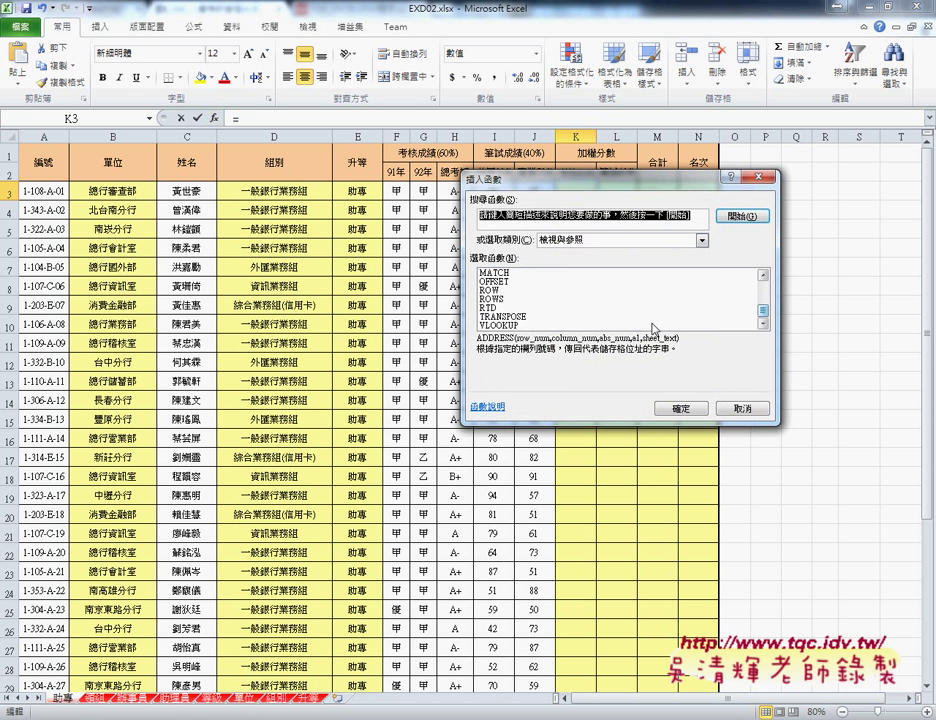
pyautogui.click(485, 326)
pyautogui.doubleClick(487, 325)
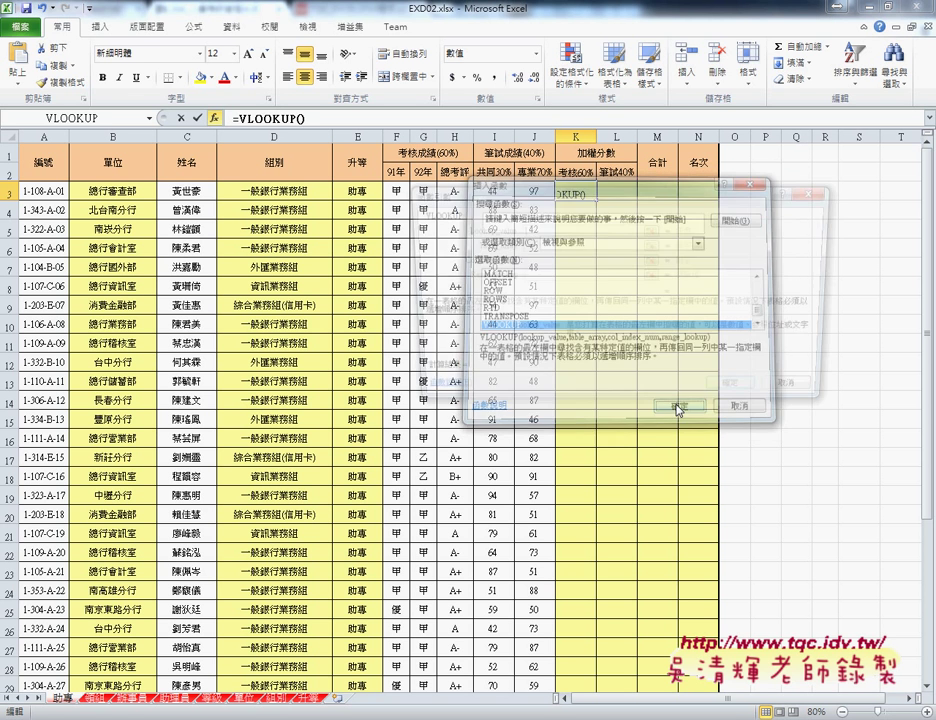
pyautogui.moveTo(594, 201); pyautogui.dragTo(604, 286)
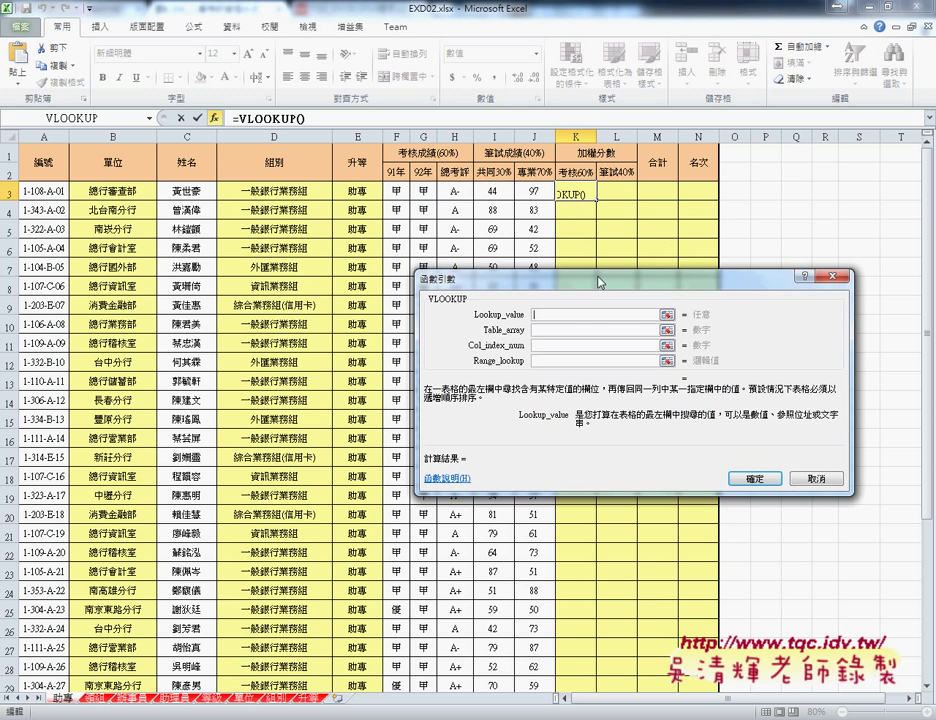
# Fill in the VLOOKUP arguments F3, 考績等級, 2 and 0, so K3 shows 85.0.
pyautogui.click(396, 191)
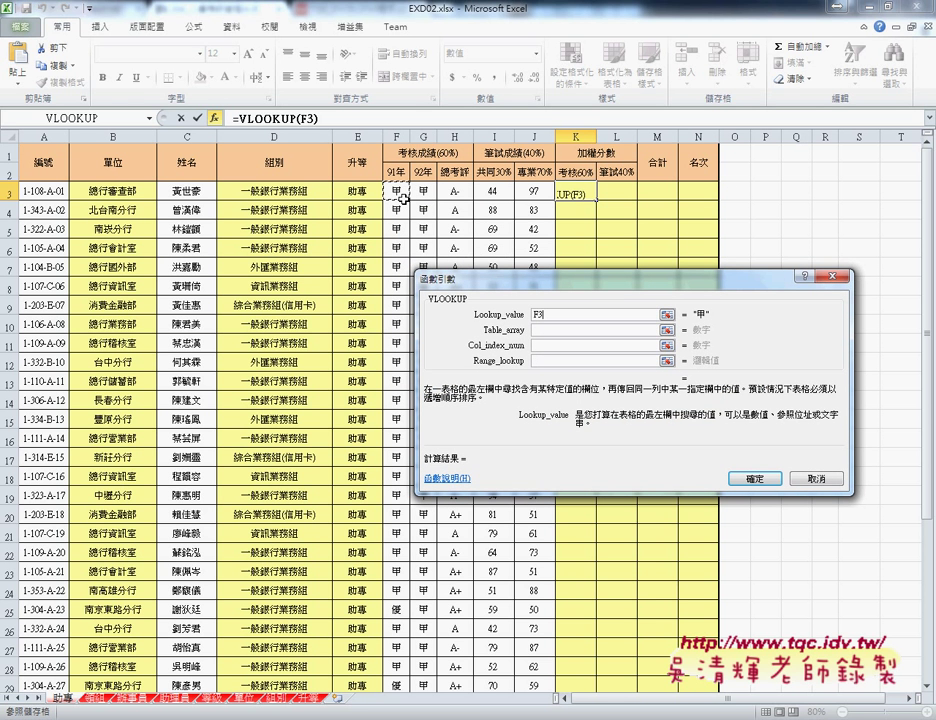
pyautogui.click(549, 330)
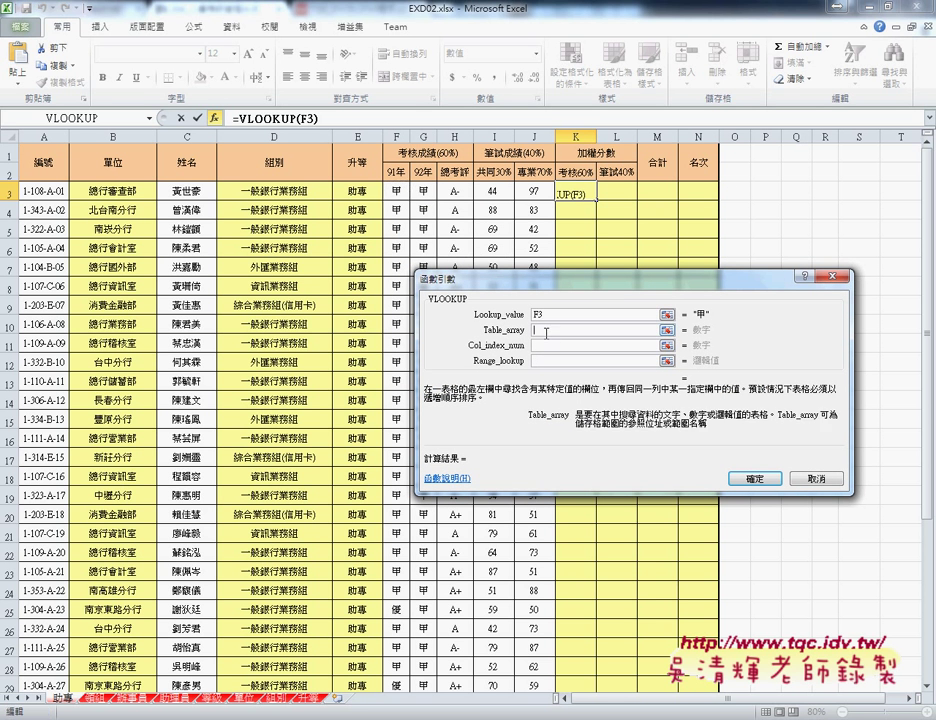
pyautogui.press('F3')
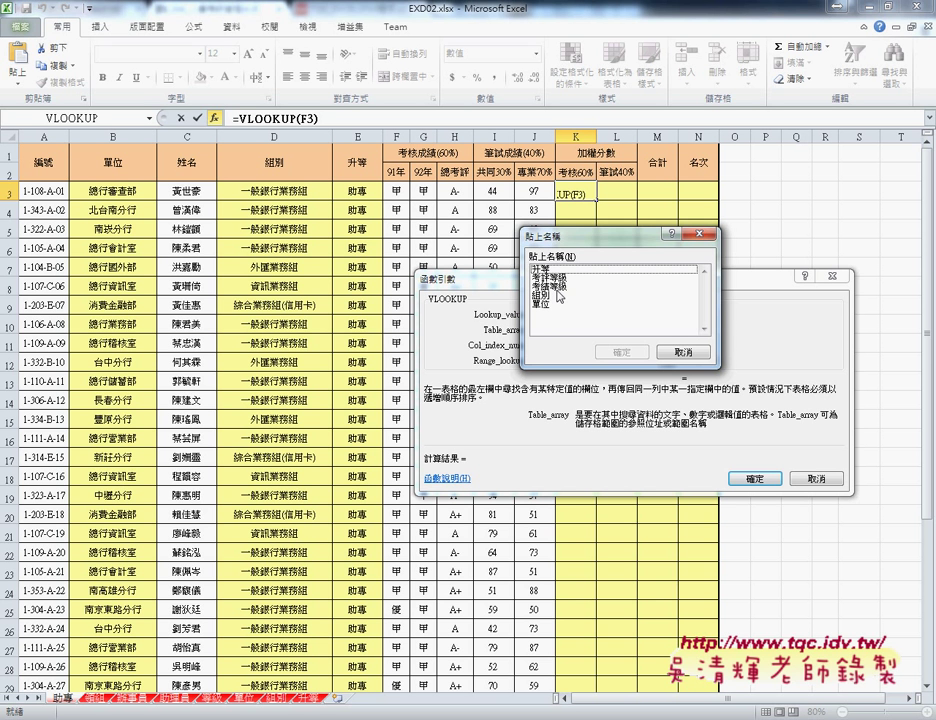
pyautogui.click(560, 287)
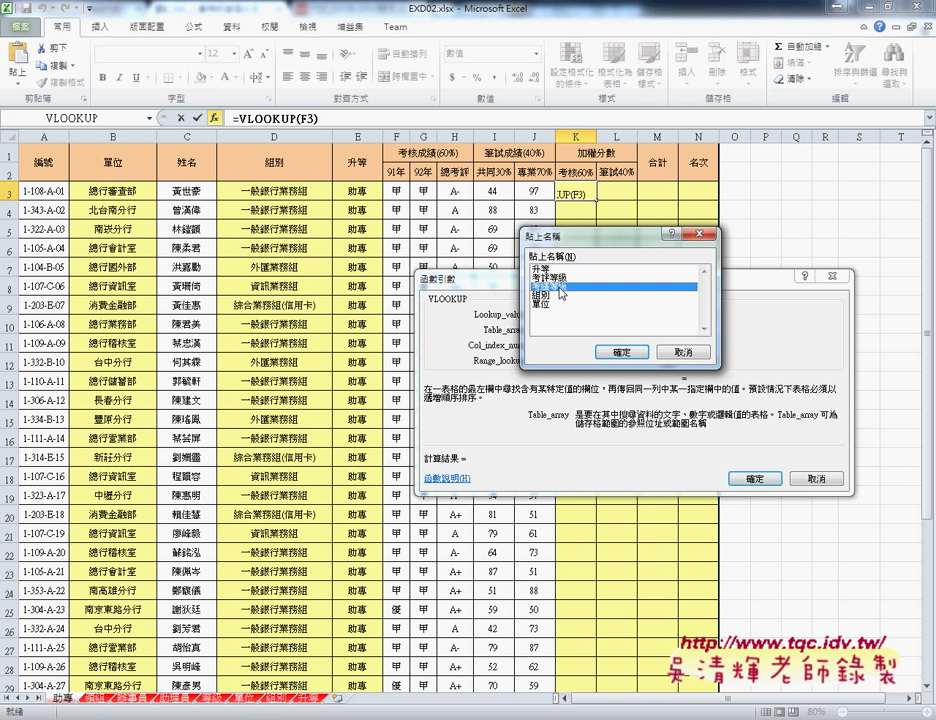
pyautogui.click(617, 353)
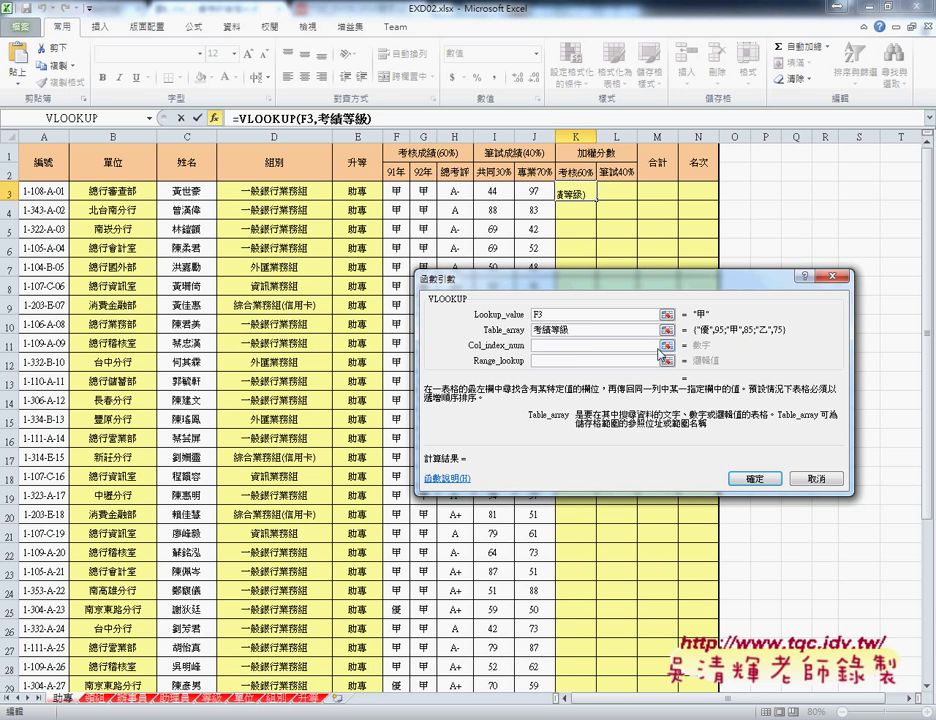
pyautogui.click(592, 345)
pyautogui.write('2')
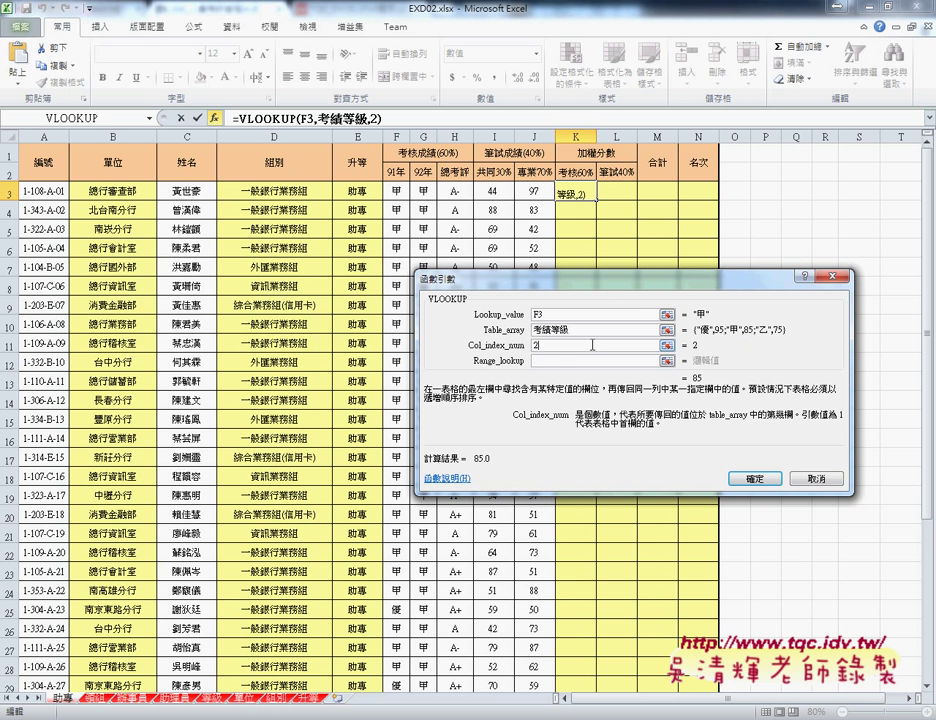
pyautogui.click(566, 362)
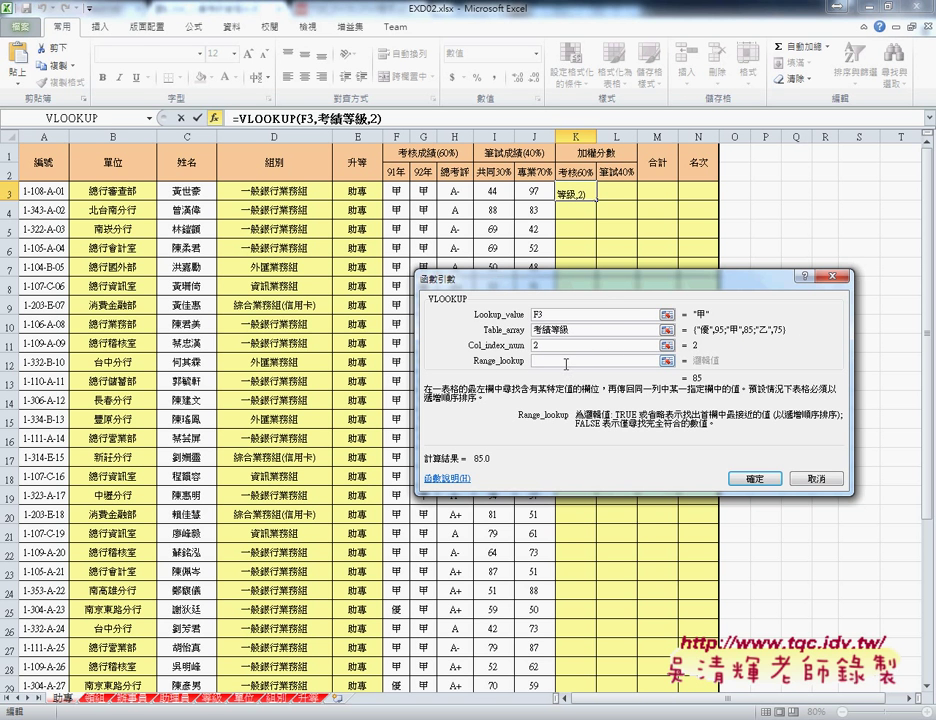
pyautogui.write('0')
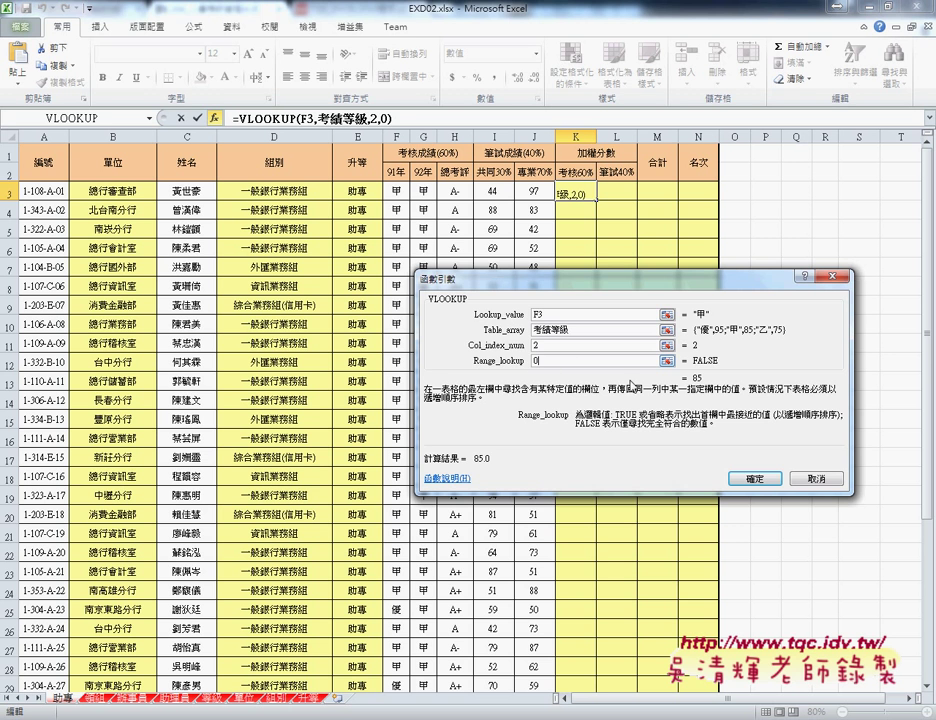
pyautogui.click(756, 476)
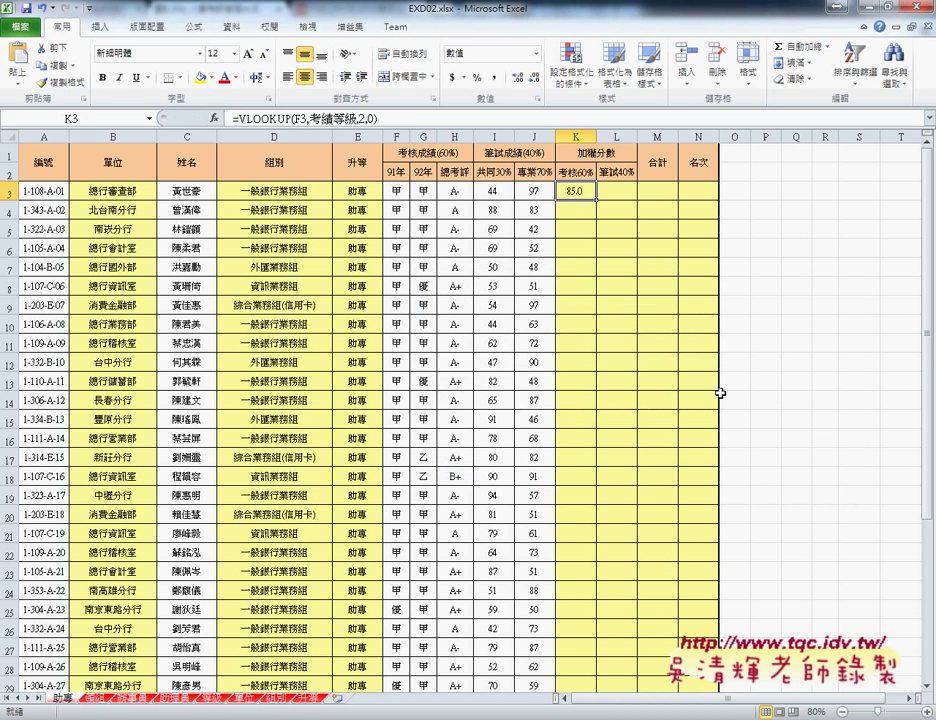
# Append a second VLOOKUP to K3's formula, looking up G3 in 考績等級.
pyautogui.click(422, 116)
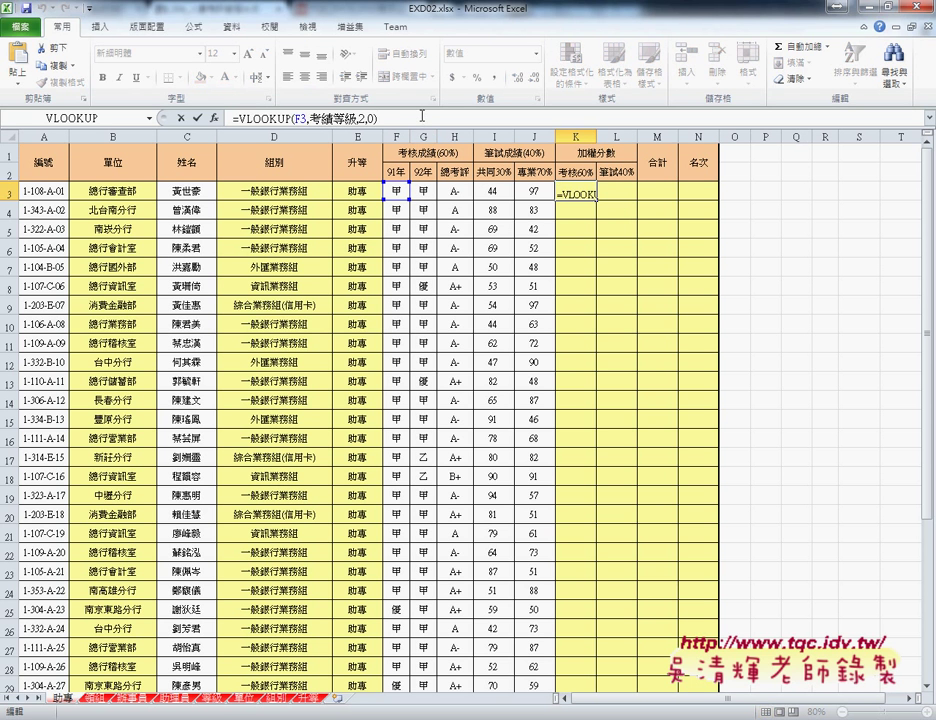
pyautogui.write('+')
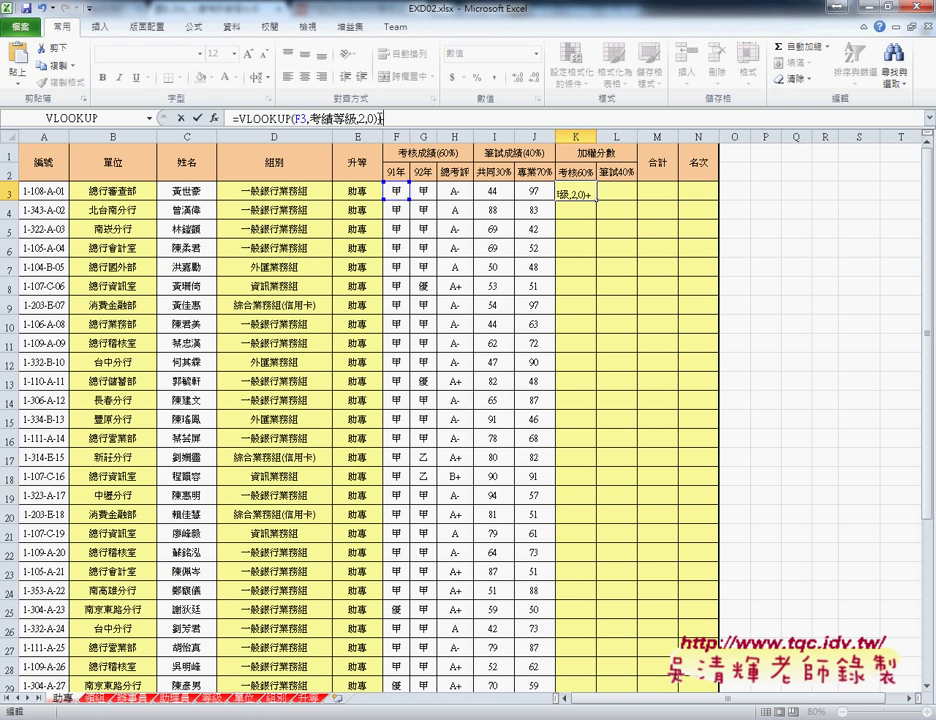
pyautogui.moveTo(376, 118); pyautogui.dragTo(238, 120)
pyautogui.hotkey('ctrl', 'c')
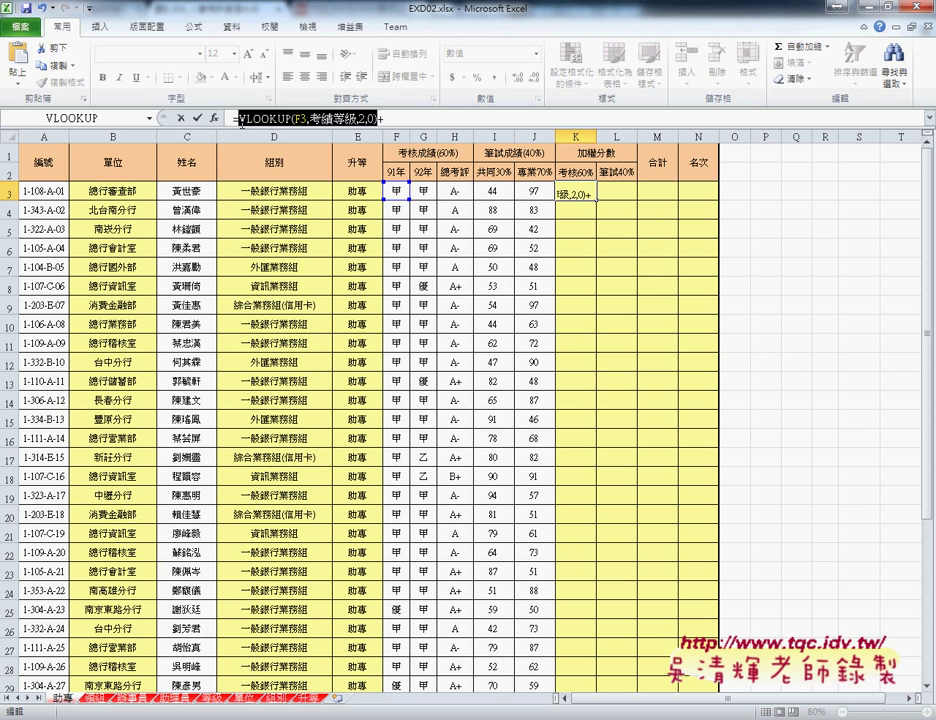
pyautogui.click(410, 118)
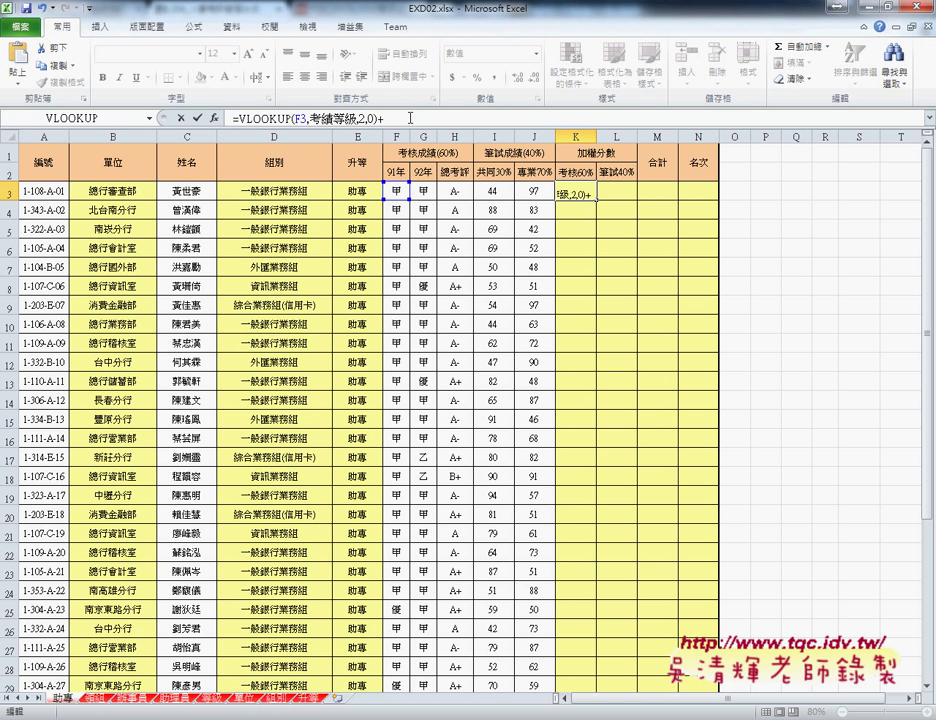
pyautogui.hotkey('ctrl', 'v')
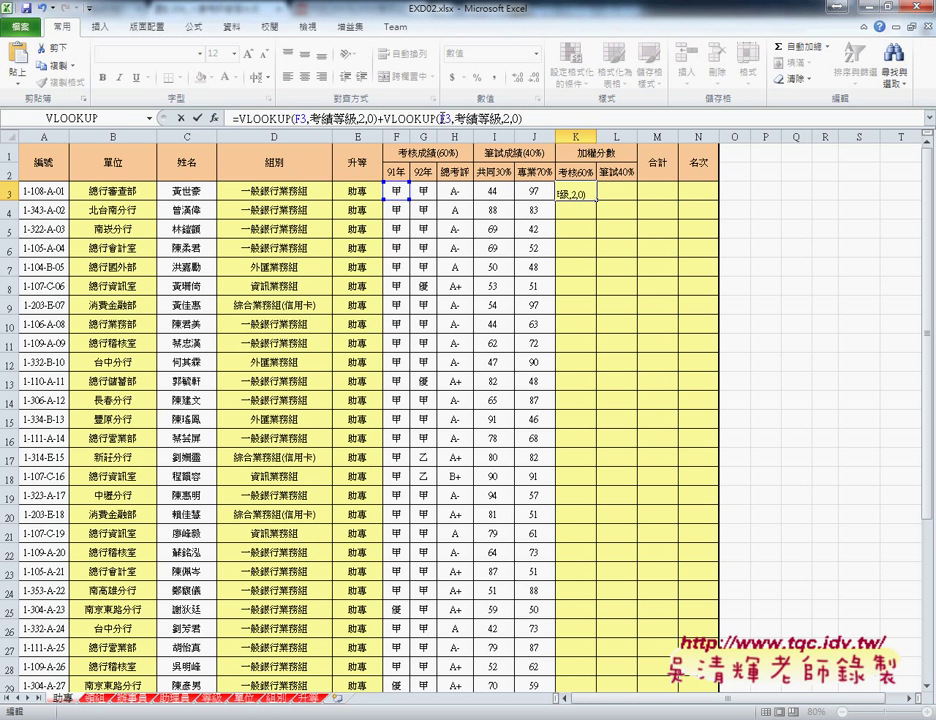
pyautogui.doubleClick(446, 118)
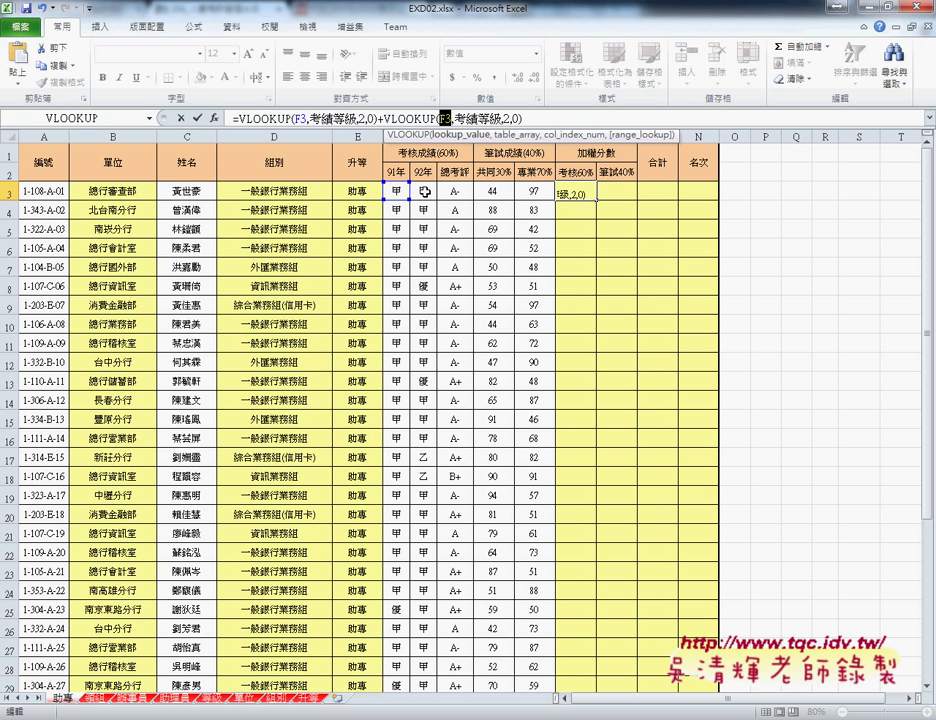
pyautogui.click(425, 191)
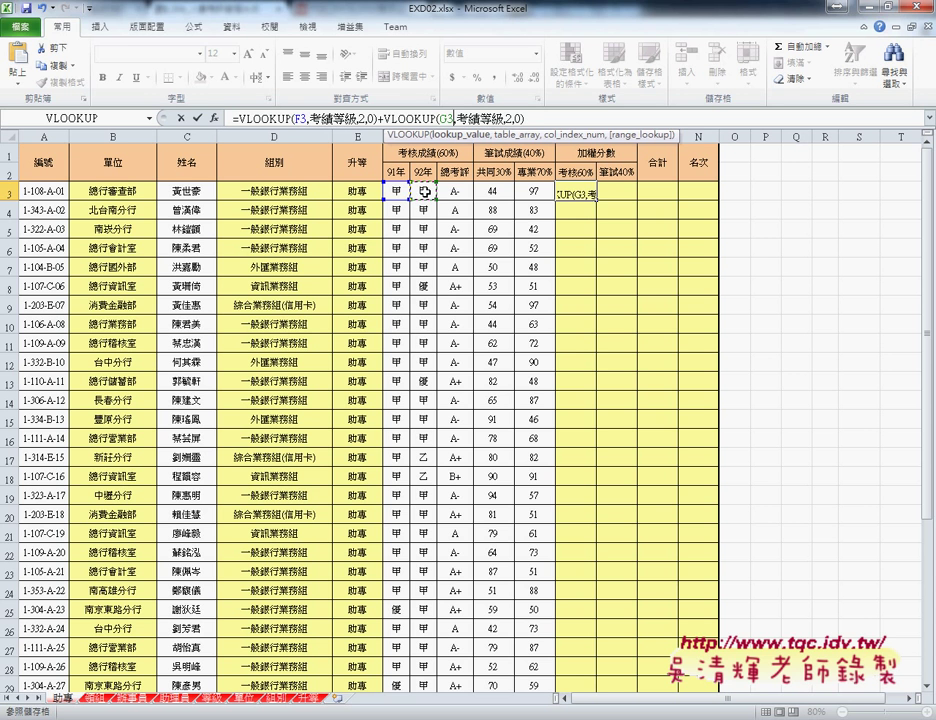
# Add a third VLOOKUP that looks up H3 in the 考評等級 table.
pyautogui.click(546, 116)
pyautogui.write('+')
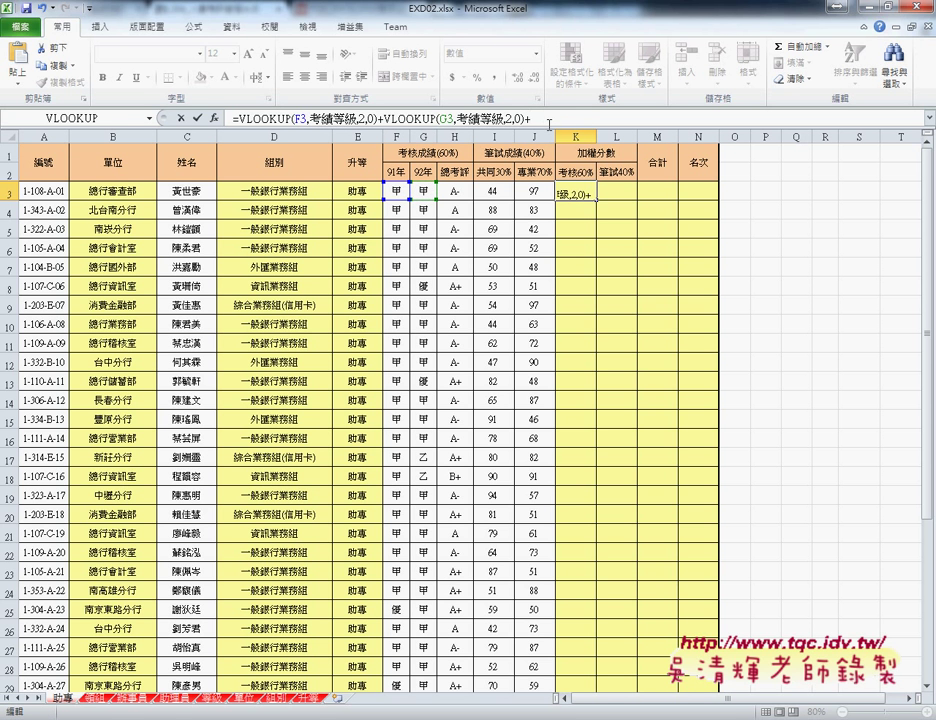
pyautogui.hotkey('ctrl', 'v')
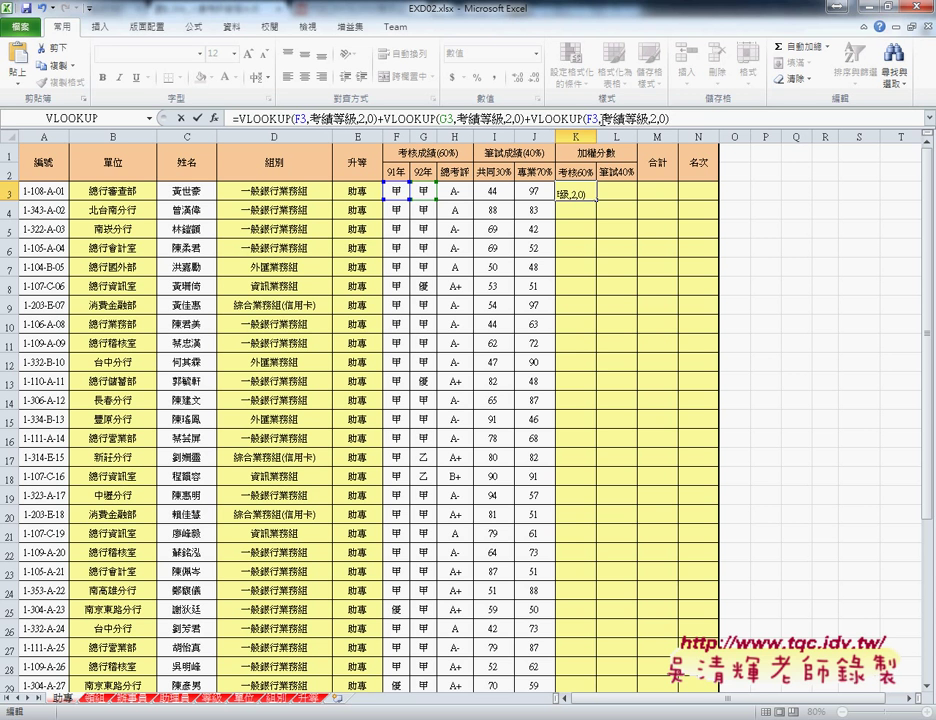
pyautogui.doubleClick(591, 119)
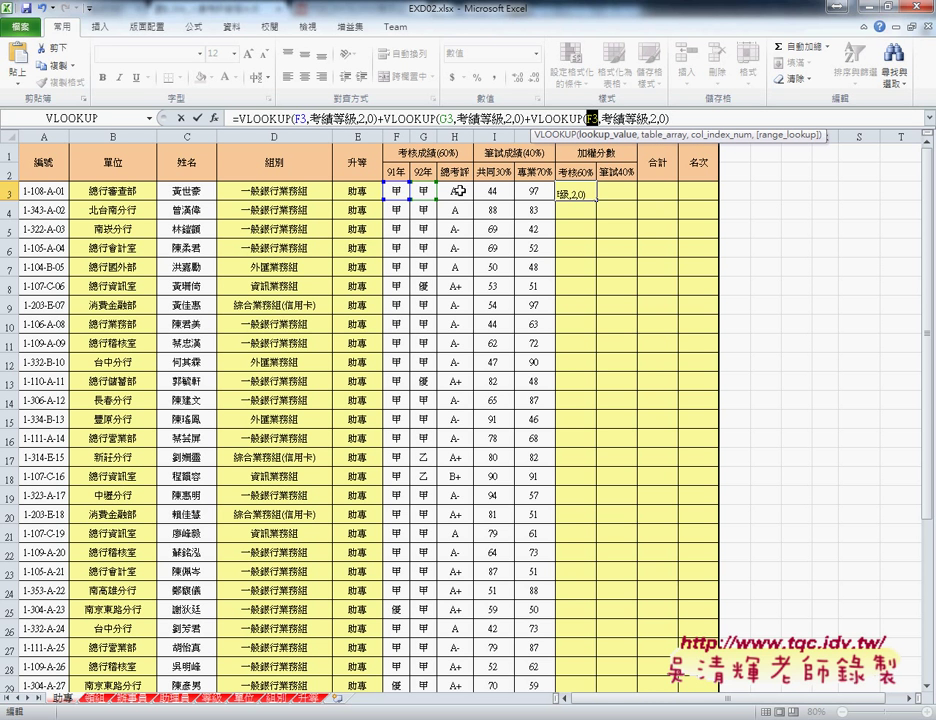
pyautogui.click(456, 193)
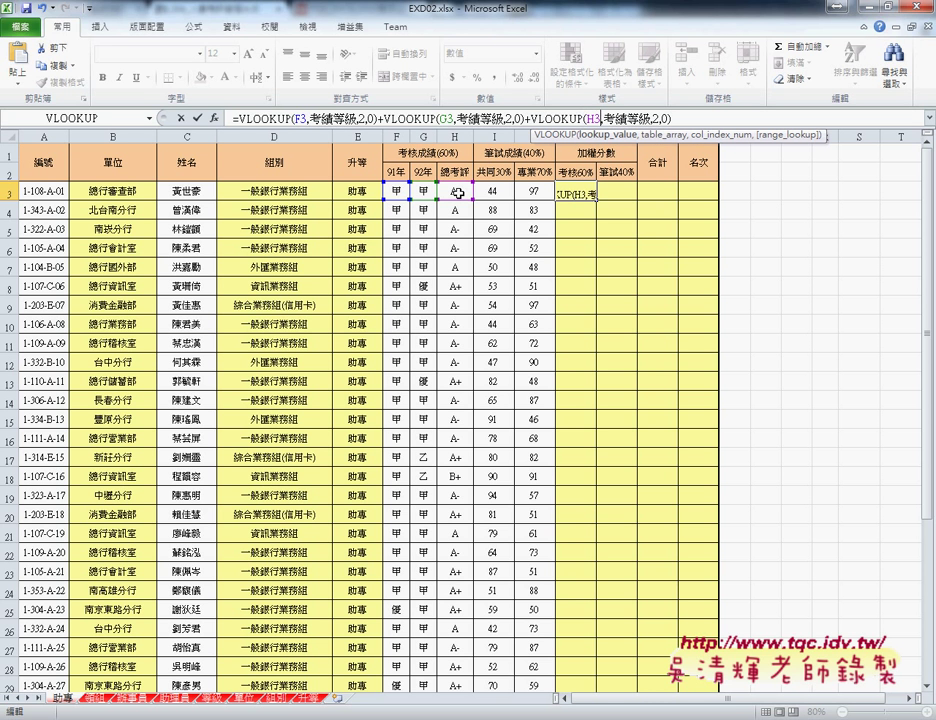
pyautogui.click(620, 119)
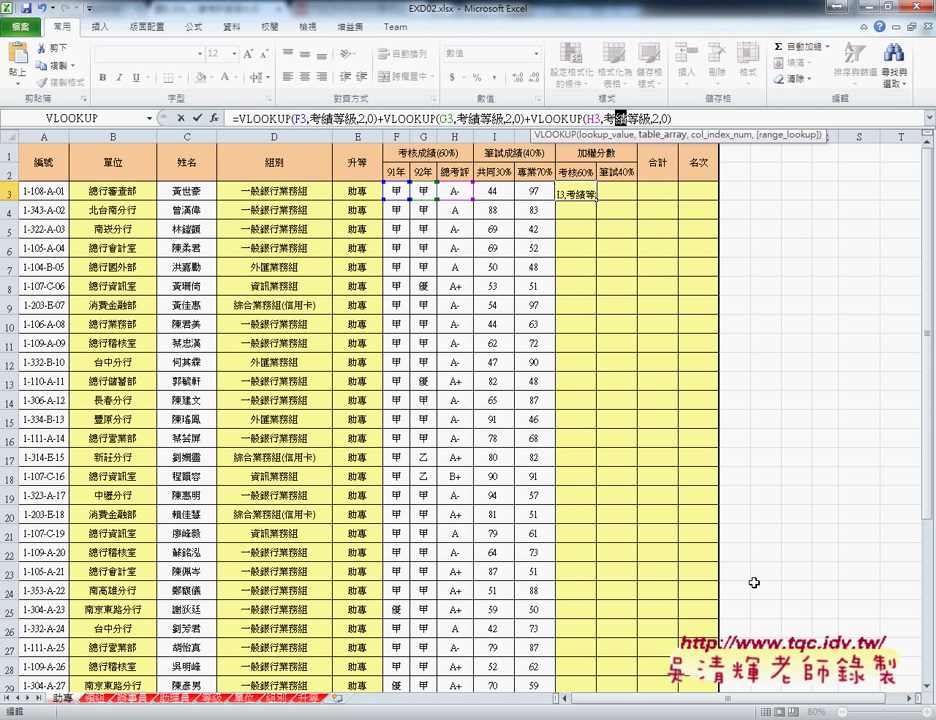
pyautogui.write('平')
pyautogui.press('Down')
pyautogui.press('Return')
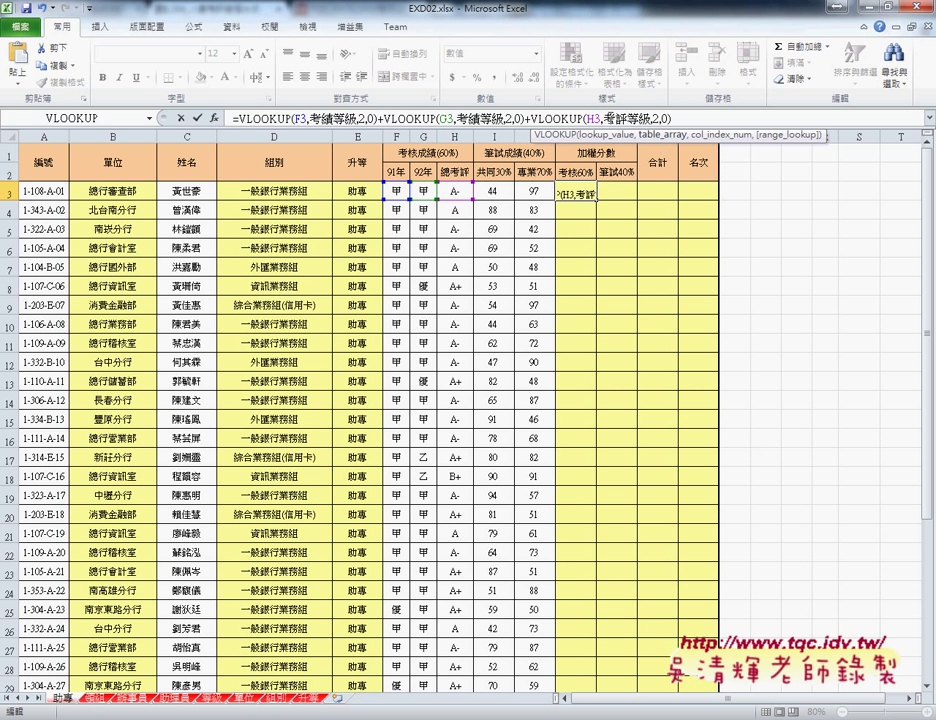
pyautogui.hotkey('shift', 'Left')
pyautogui.hotkey('shift', 'Left')
pyautogui.hotkey('shift', 'Left')
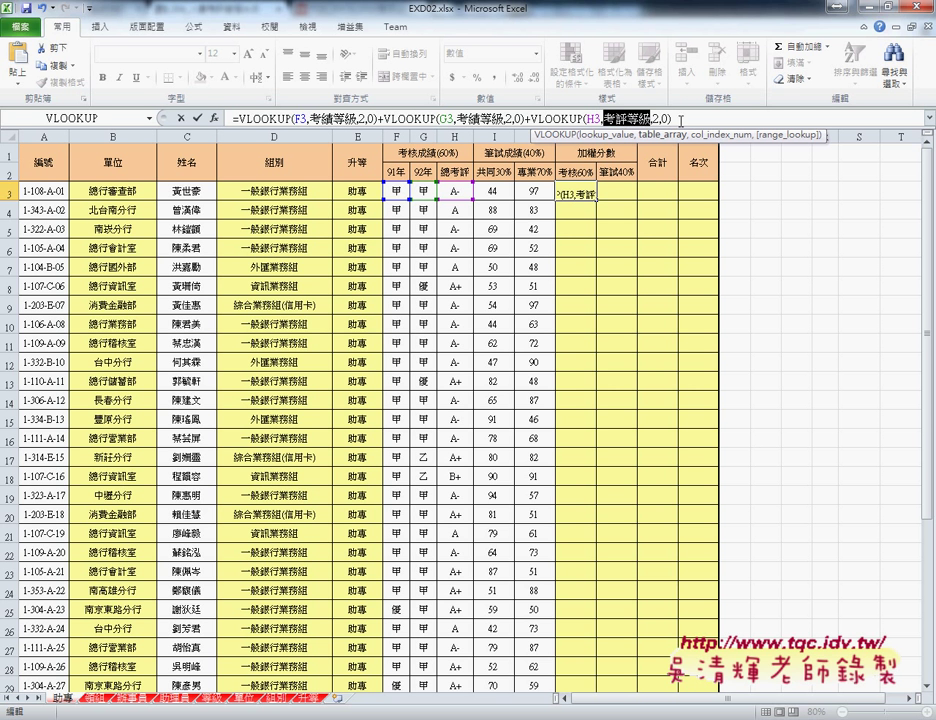
# Wrap the three VLOOKUPs in parentheses and divide by 3, confirming K3 at 85.0.
pyautogui.click(244, 119)
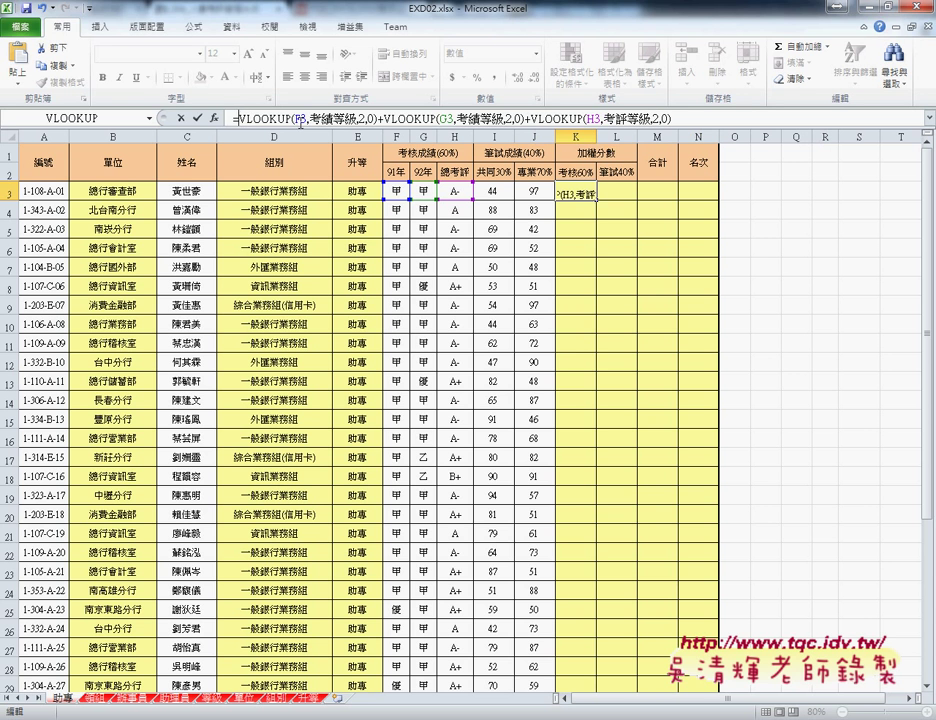
pyautogui.write('(')
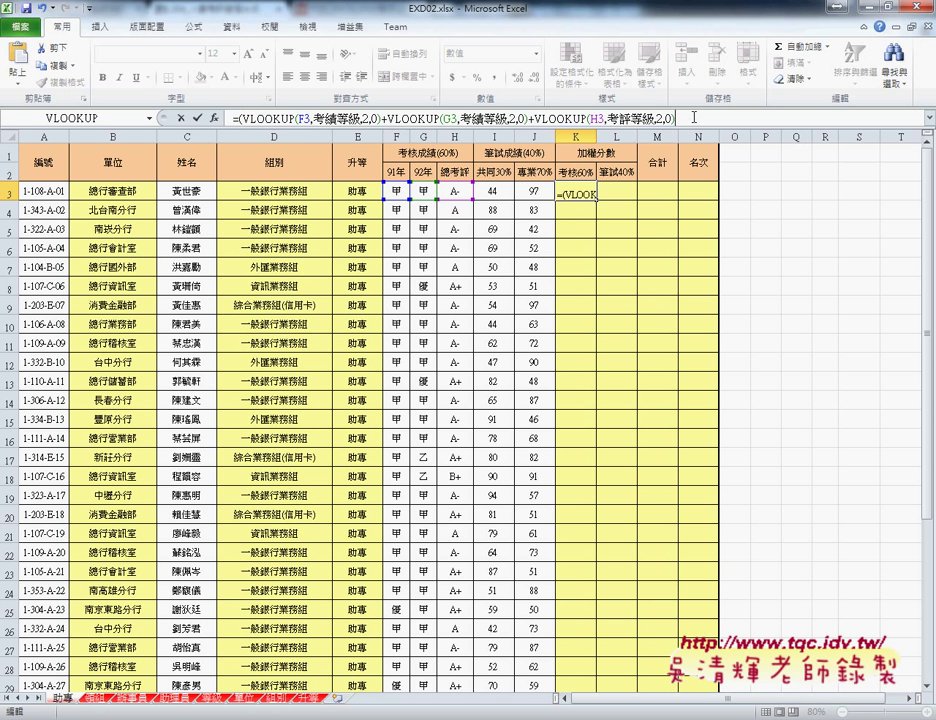
pyautogui.click(726, 117)
pyautogui.write(')')
pyautogui.write('/')
pyautogui.write('3')
pyautogui.click(196, 118)
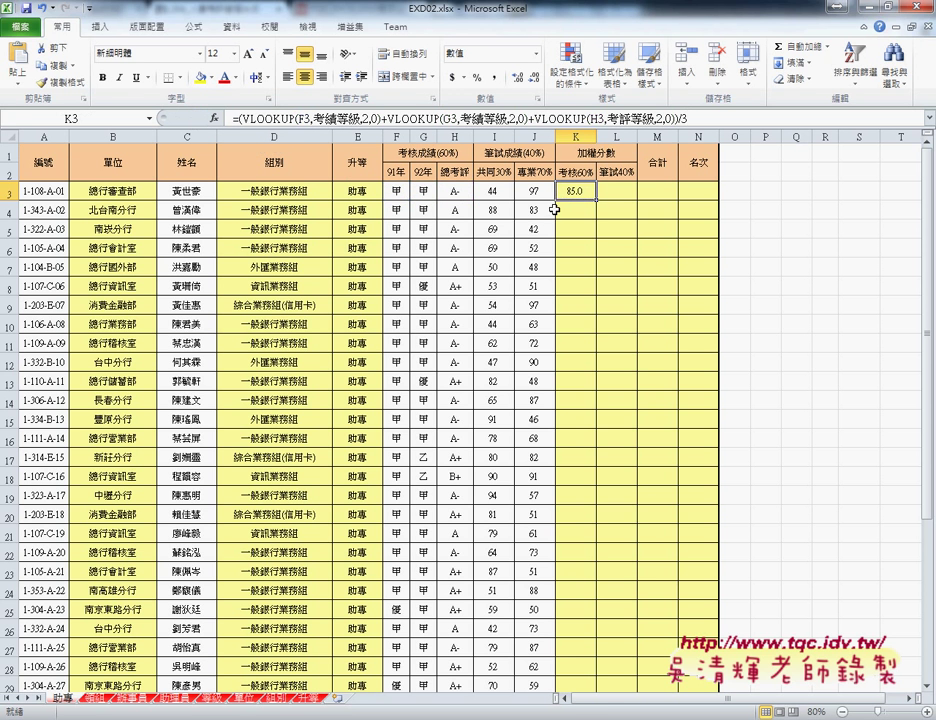
# Fill K3's averaged formula down column K to row 29.
pyautogui.doubleClick(598, 201)
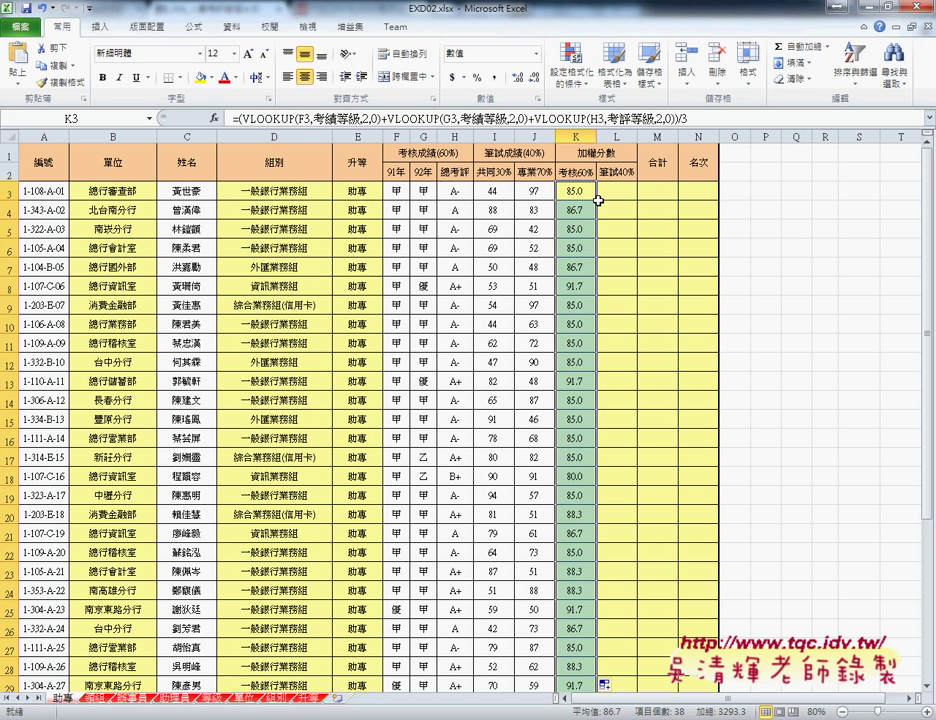